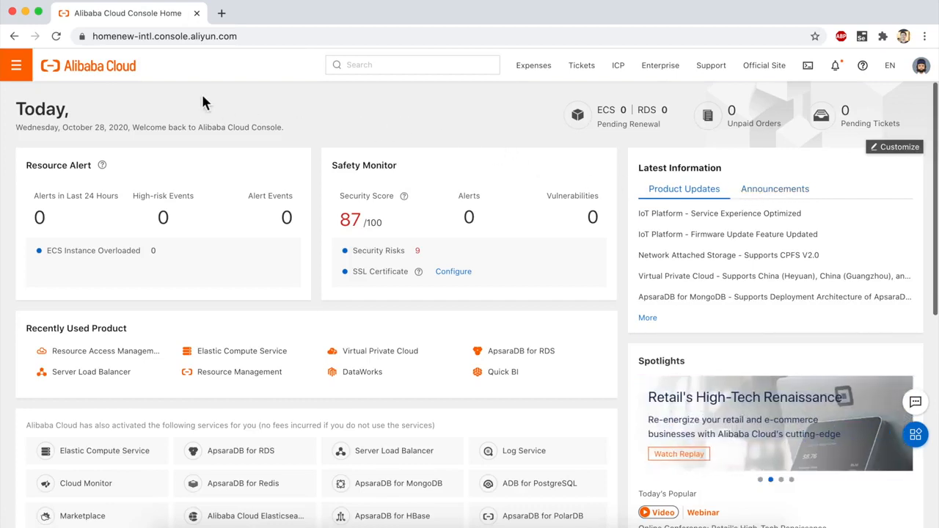
# Search the products and services for "rds" and open the ApsaraDB for RDS console
pyautogui.click(18, 70)
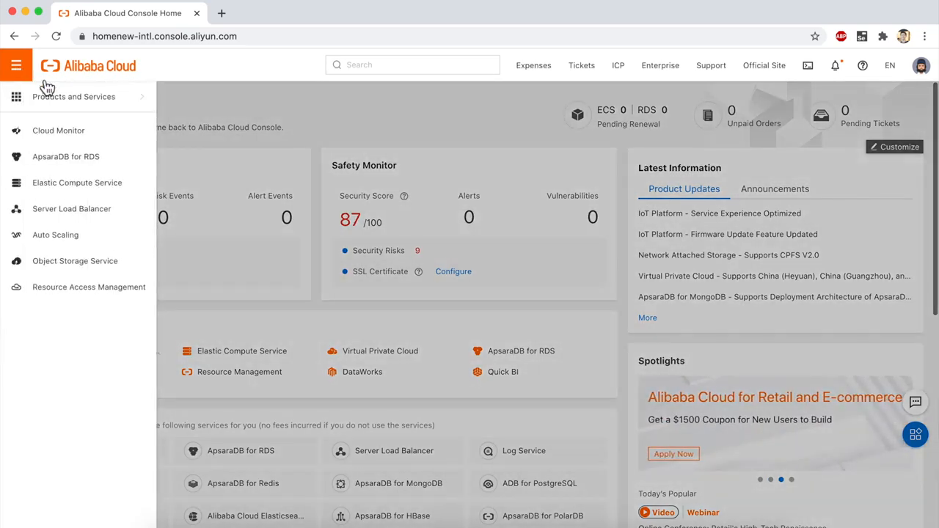
pyautogui.click(56, 102)
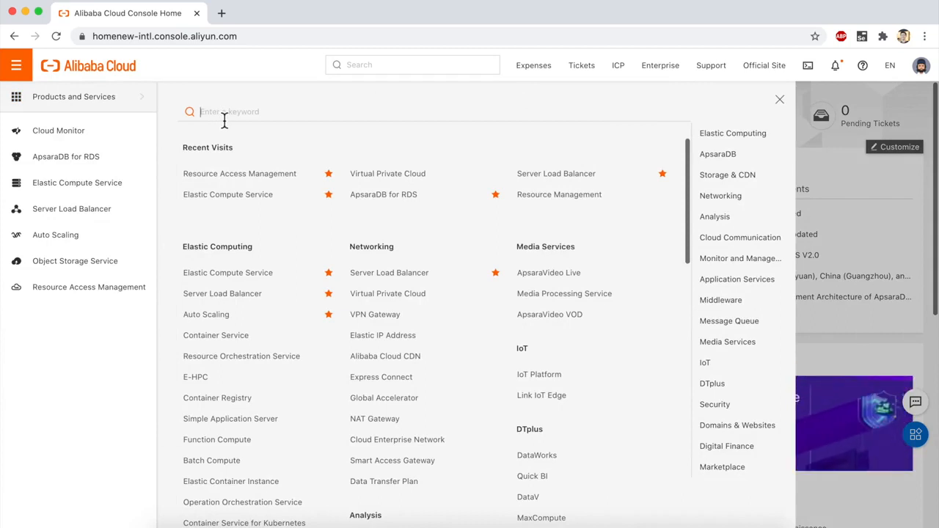
pyautogui.write('rds')
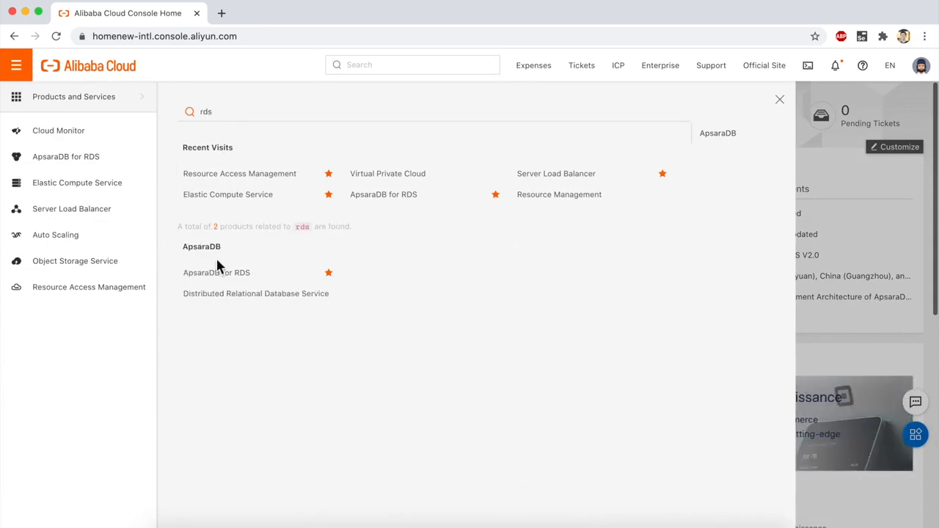
pyautogui.click(231, 282)
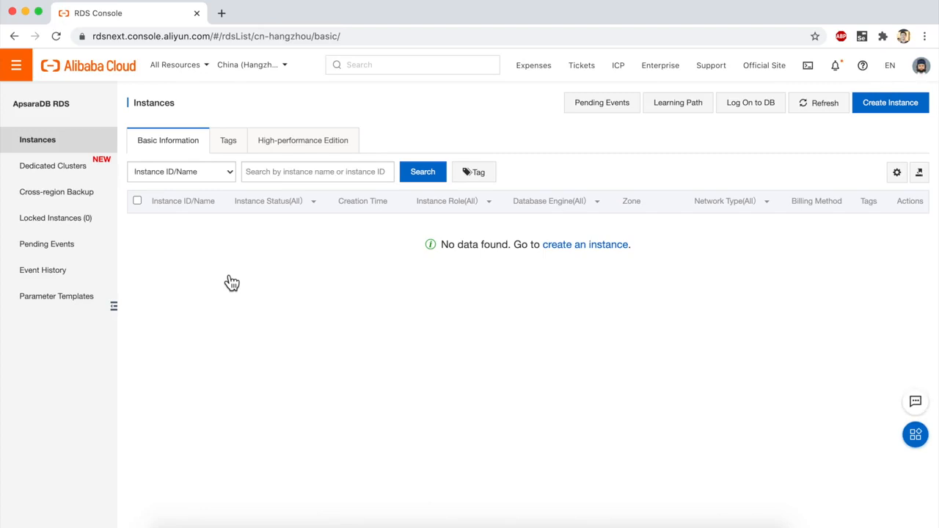
# Switch the RDS console region to Singapore and start creating a new instance
pyautogui.moveTo(263, 71)
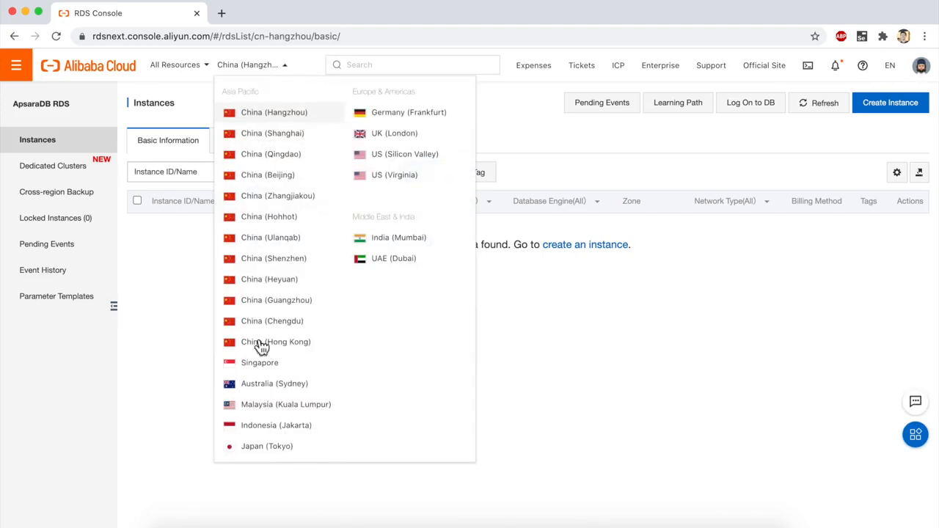
pyautogui.click(261, 366)
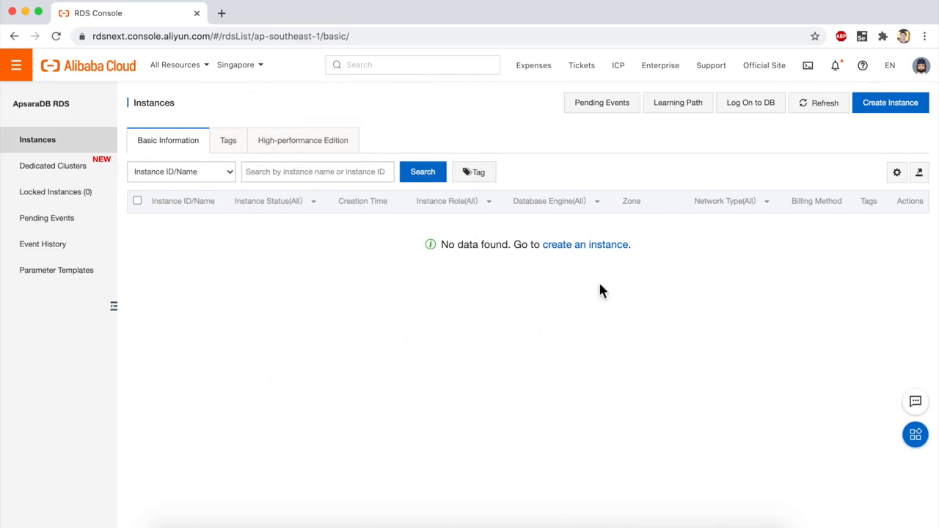
pyautogui.click(892, 107)
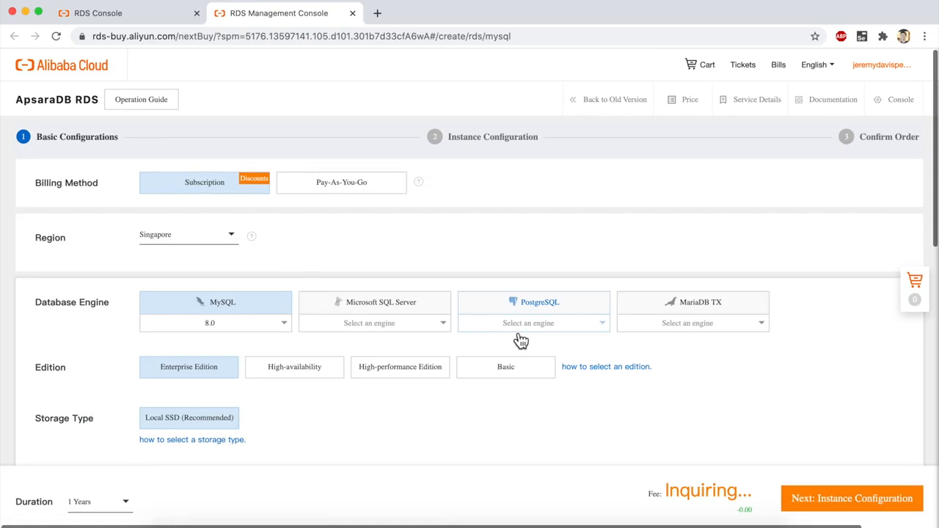
# Set the new instance's billing method to Pay-As-You-Go
pyautogui.scroll(-1, 326, 295)
pyautogui.scroll(1, 327, 290)
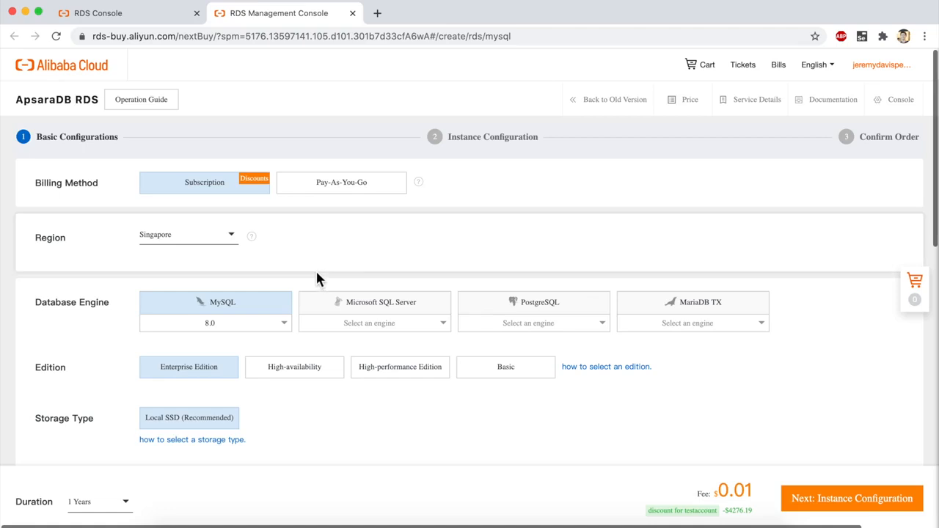
pyautogui.click(356, 188)
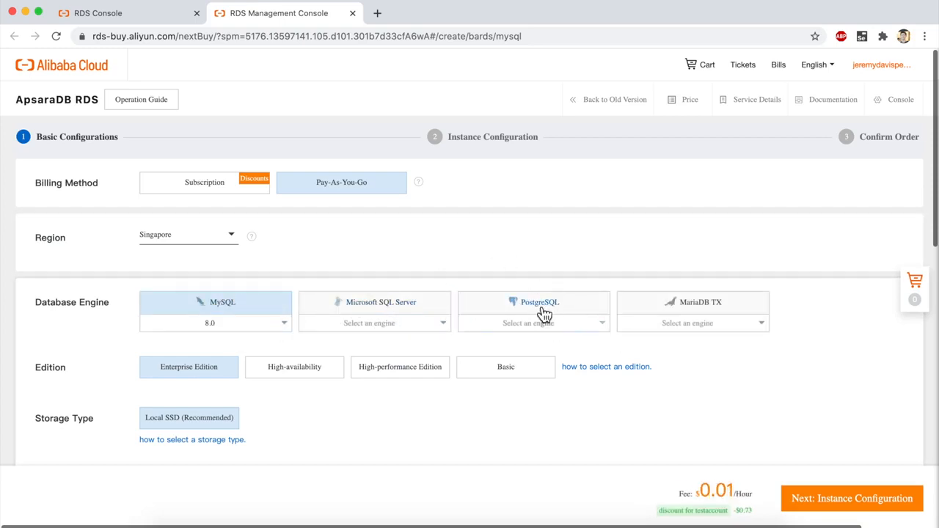
# Try PostgreSQL 12 as the database engine, and set the engine to MySQL version 5.7
pyautogui.click(571, 329)
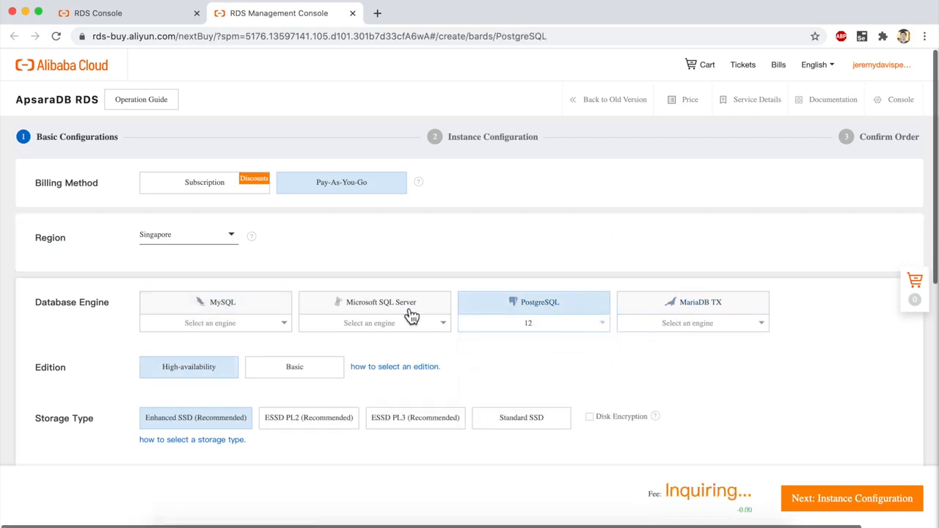
pyautogui.click(268, 312)
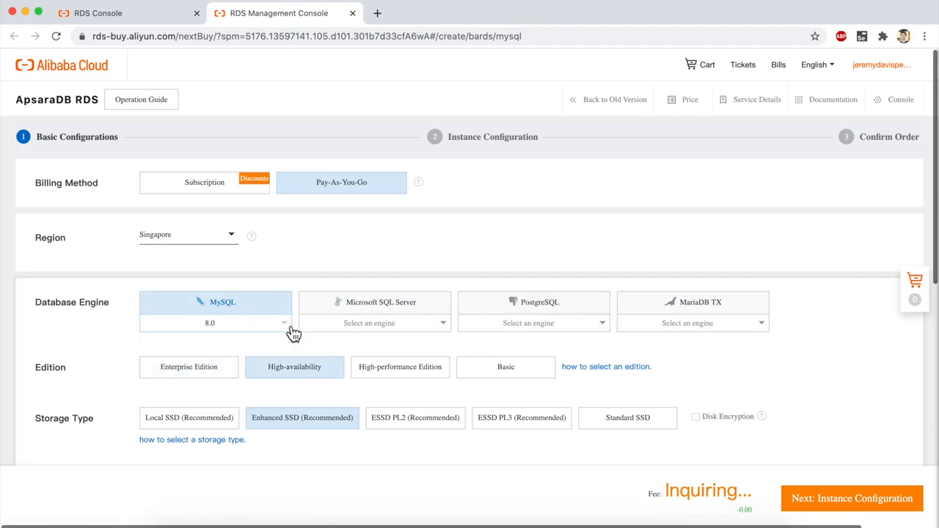
pyautogui.click(285, 326)
pyautogui.click(250, 373)
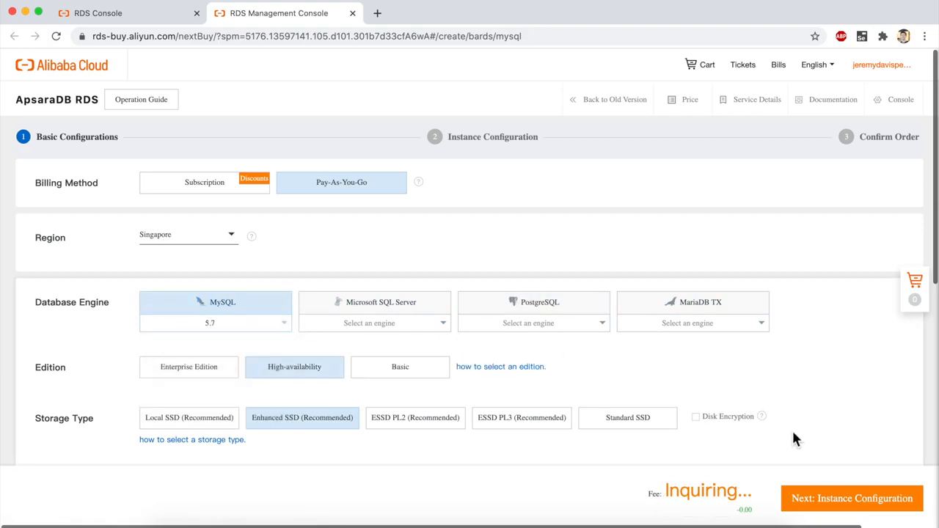
# Select the Basic edition for the MySQL 5.7 instance
pyautogui.scroll(-3, 794, 438)
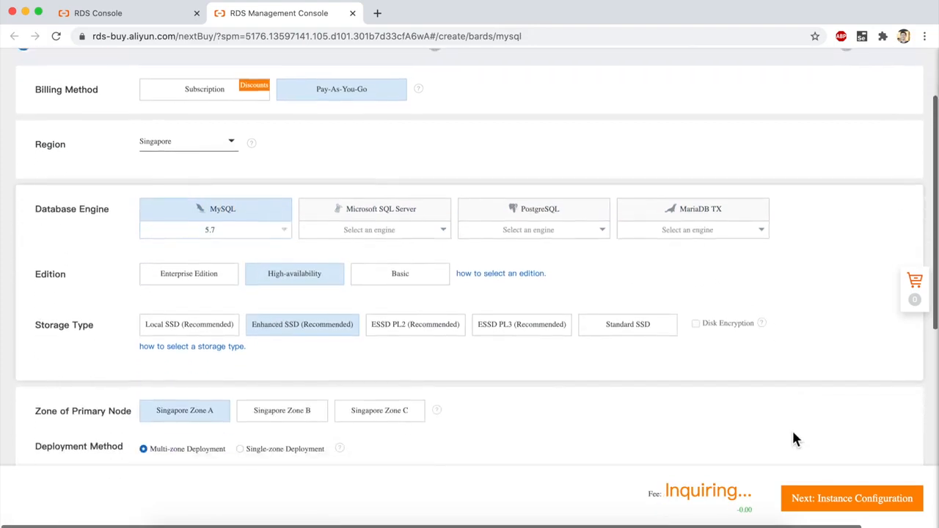
pyautogui.click(392, 285)
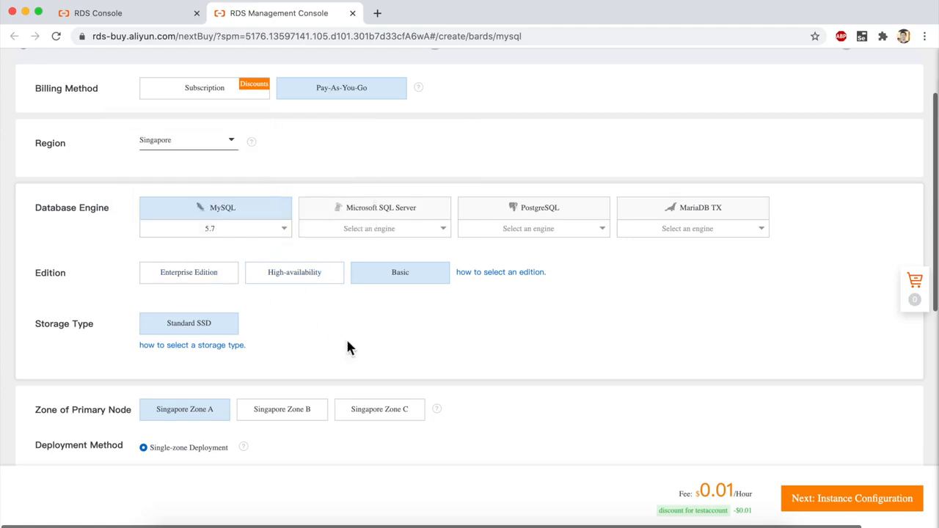
# Try the High-availability and Enterprise editions to compare their storage types, and return the edition to Basic
pyautogui.scroll(-1, 348, 348)
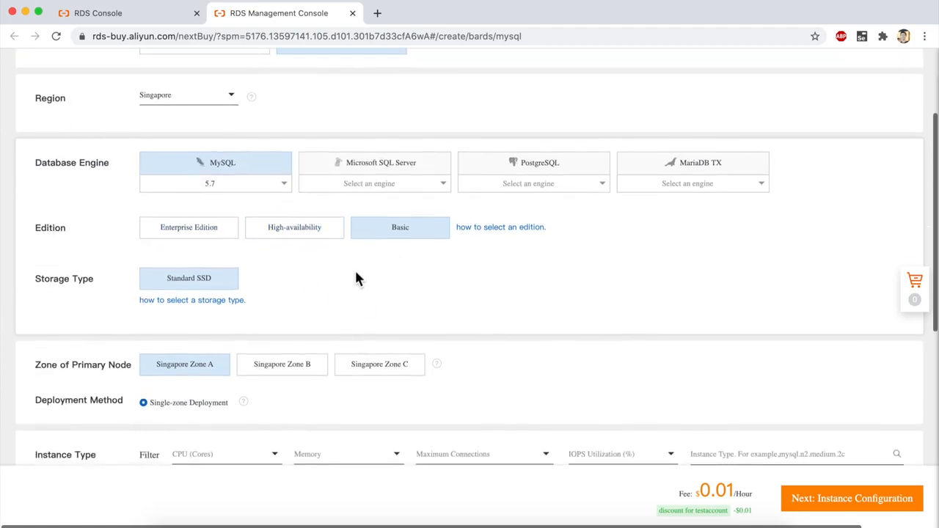
pyautogui.scroll(-1, 354, 273)
pyautogui.click(324, 172)
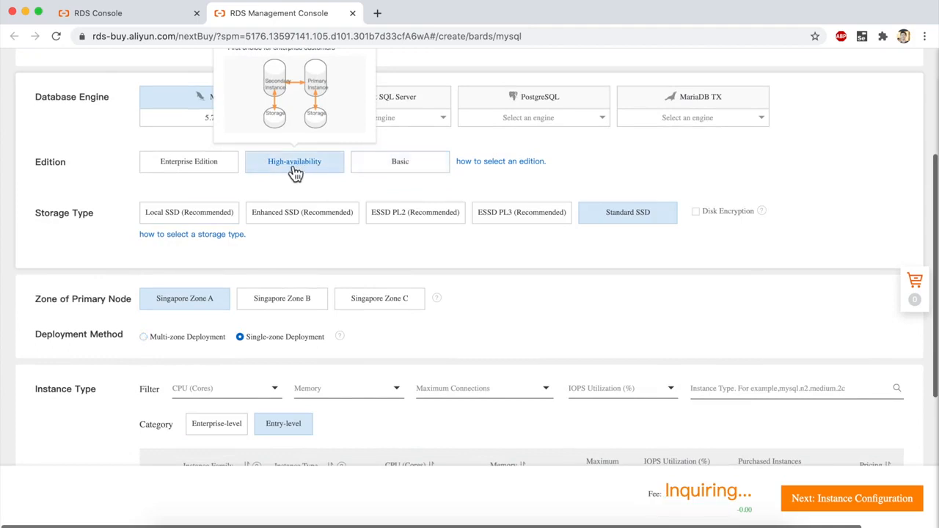
pyautogui.click(208, 178)
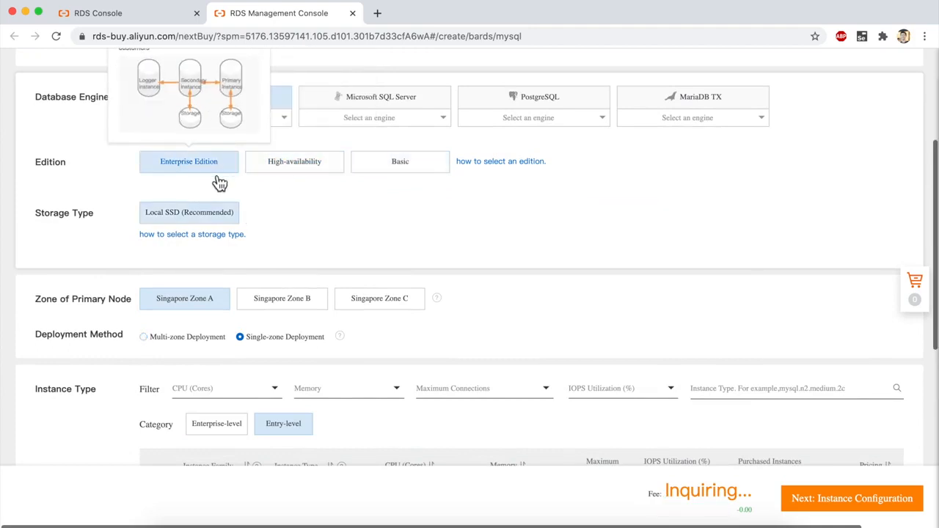
pyautogui.click(303, 170)
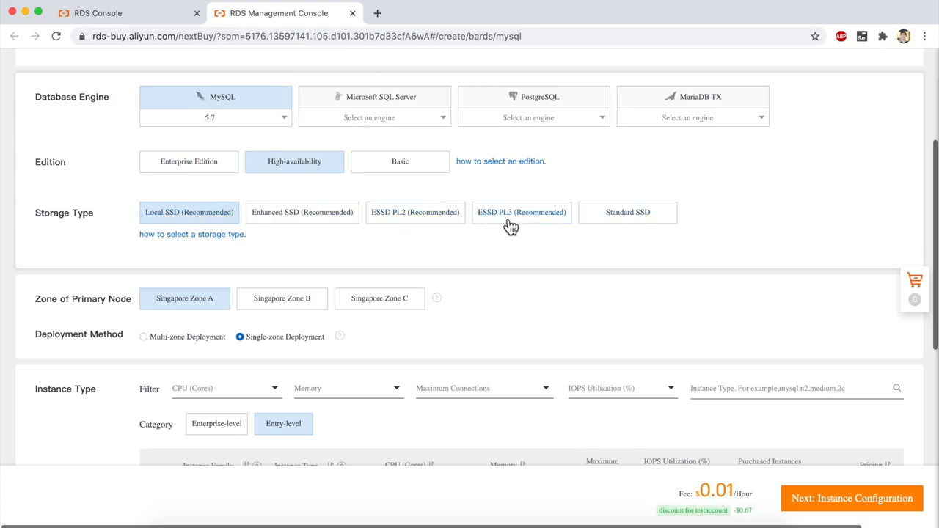
pyautogui.click(403, 167)
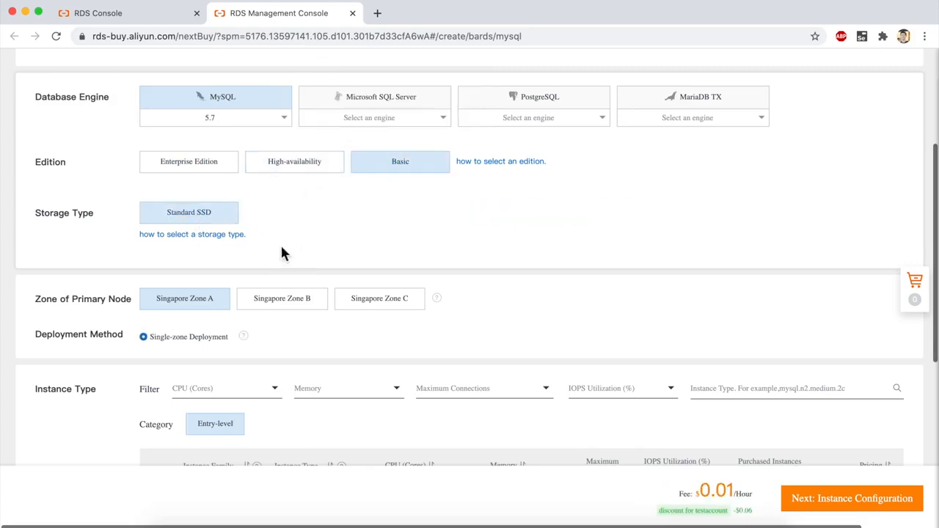
# Review the primary node zones and the CPU, memory and pricing of the entry-level instance types, keeping mysql.n1.micro.1 selected
pyautogui.scroll(-3, 310, 256)
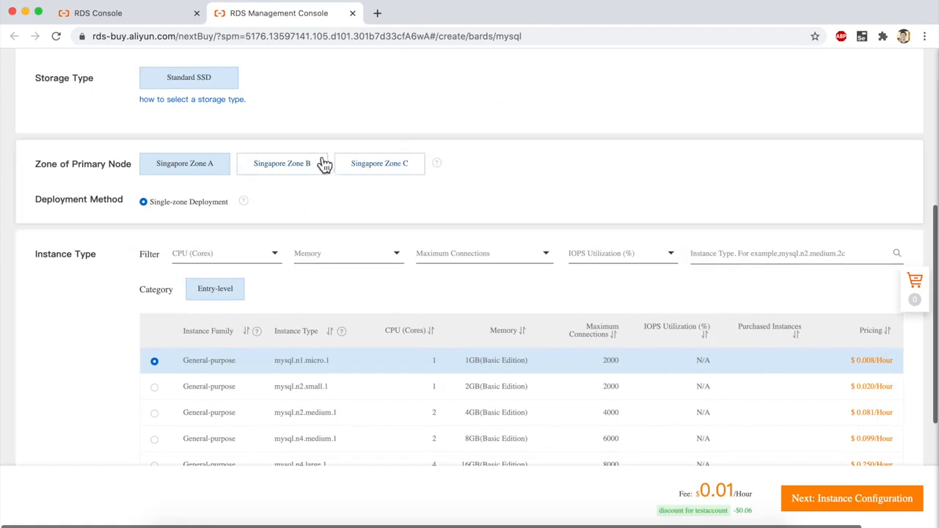
pyautogui.scroll(-1, 286, 205)
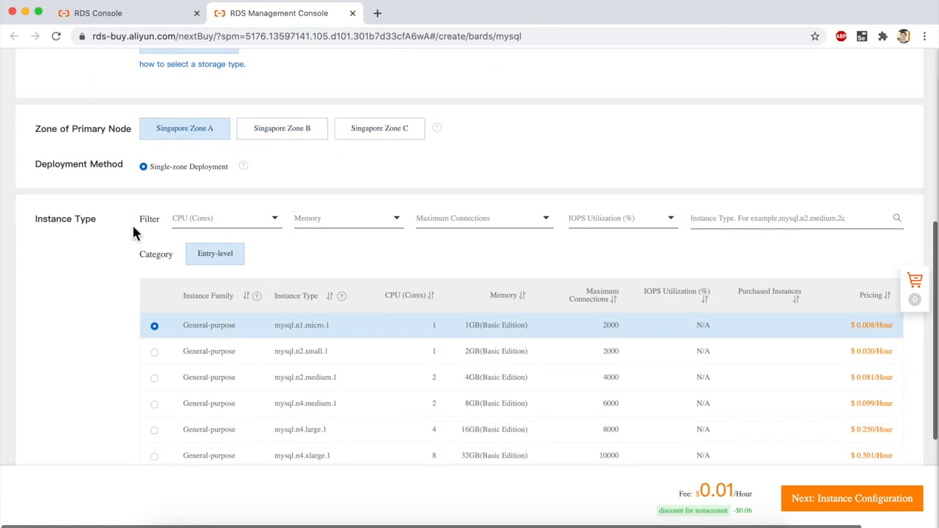
pyautogui.scroll(-4, 56, 286)
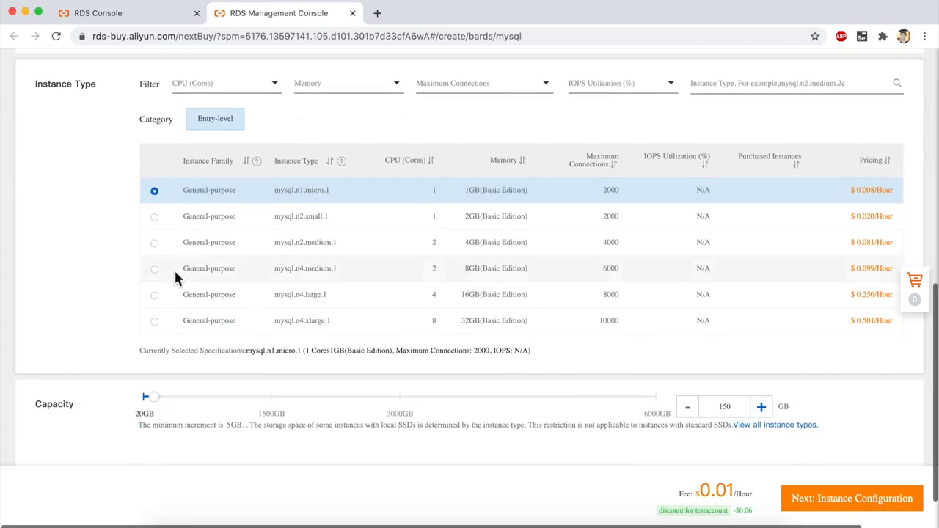
pyautogui.scroll(1, 174, 268)
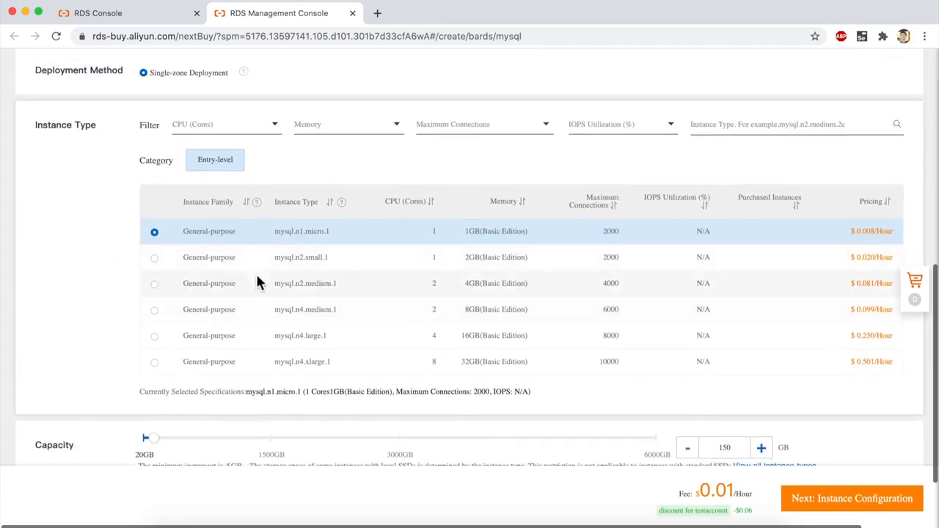
pyautogui.moveTo(307, 232); pyautogui.dragTo(351, 237)
pyautogui.click(298, 293)
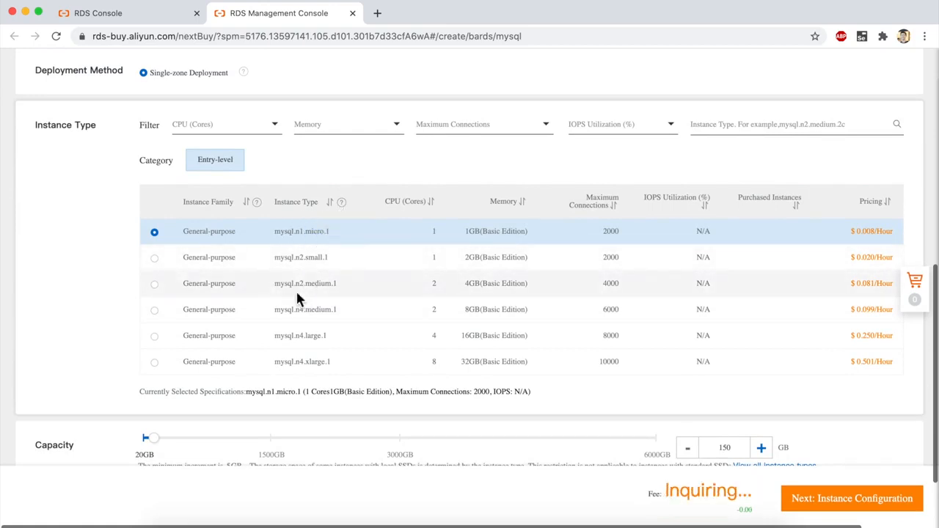
pyautogui.click(413, 234)
pyautogui.scroll(-2, 306, 270)
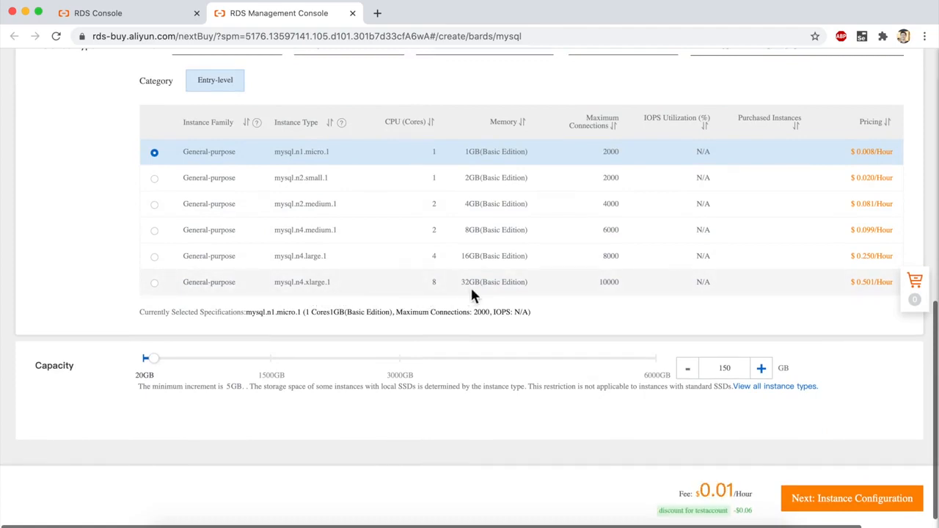
pyautogui.scroll(2, 386, 258)
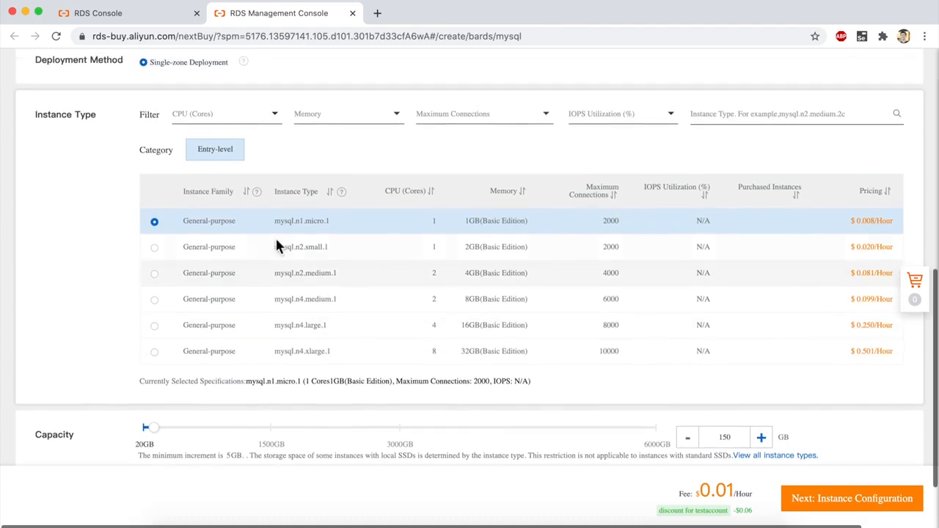
pyautogui.scroll(-2, 77, 275)
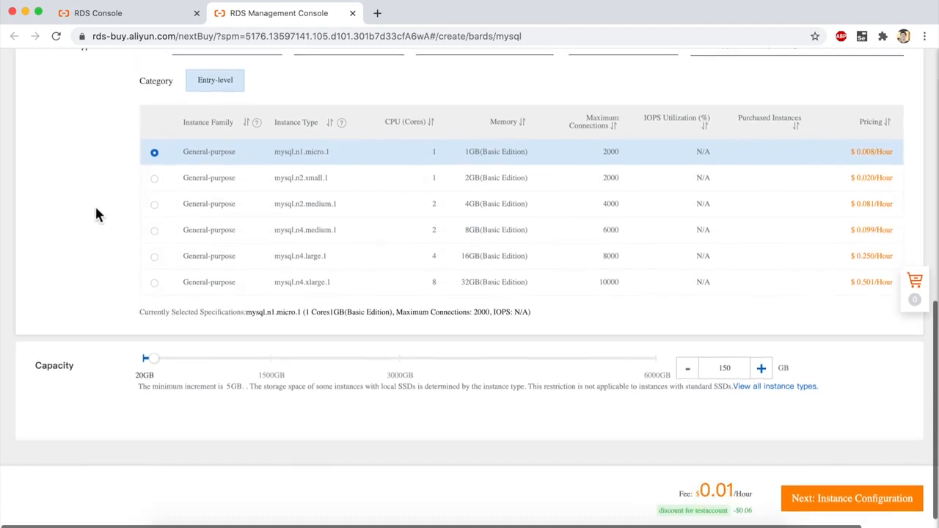
pyautogui.scroll(6, 96, 213)
pyautogui.scroll(-6, 96, 212)
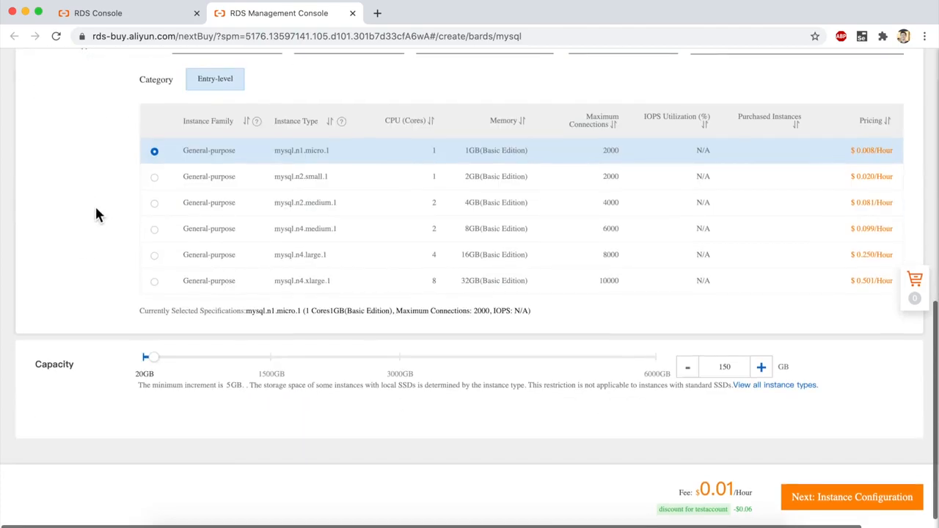
# Reduce the storage capacity to 20 GB and proceed to the instance configuration stage
pyautogui.moveTo(157, 367); pyautogui.dragTo(52, 352)
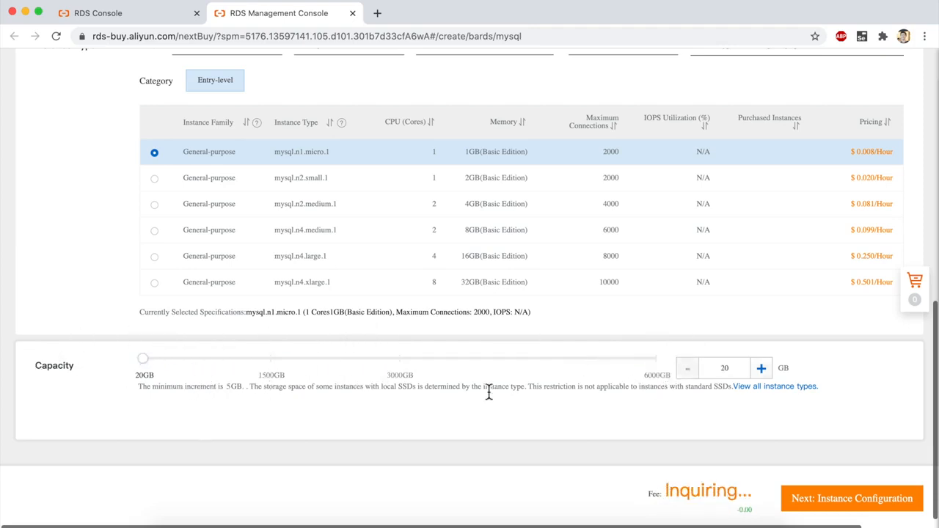
pyautogui.scroll(-1, 569, 368)
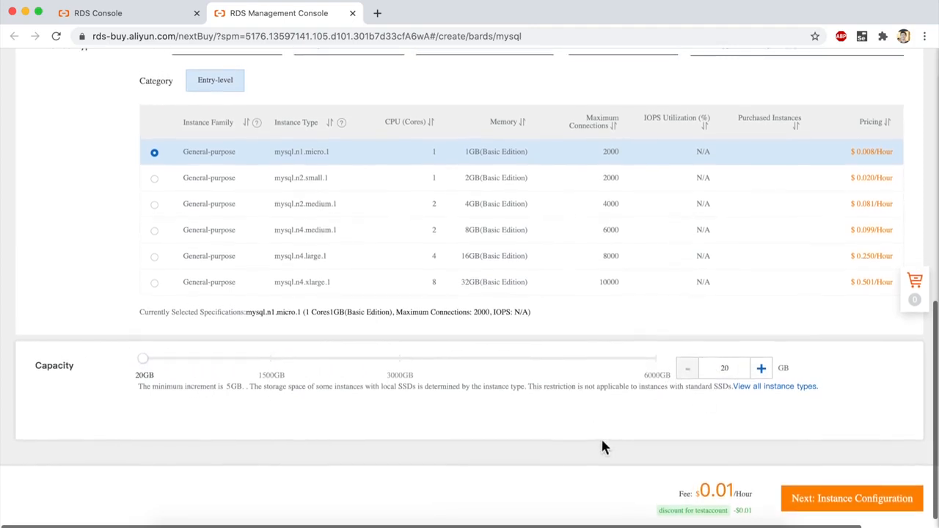
pyautogui.click(824, 501)
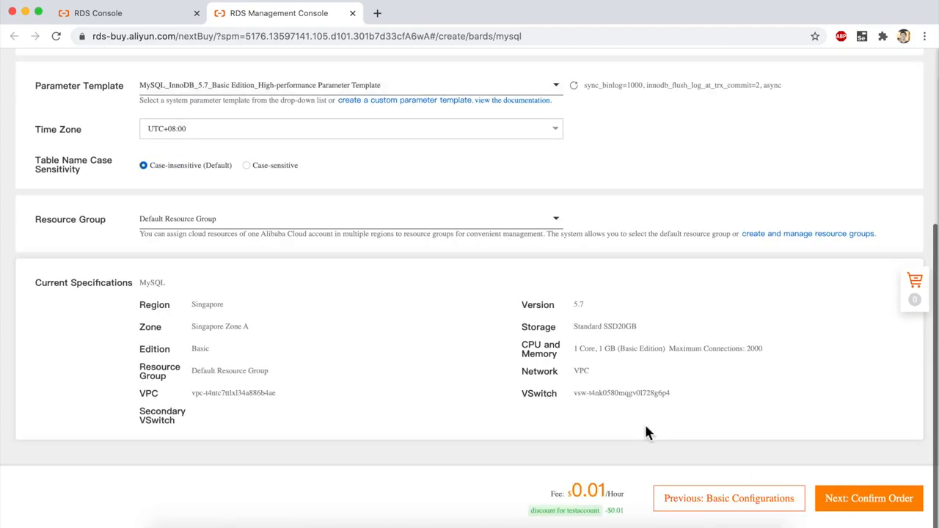
# Review the VPC, VSwitch, available parameter templates and resource group, and check the maximum connections in the current specifications
pyautogui.scroll(3, 523, 323)
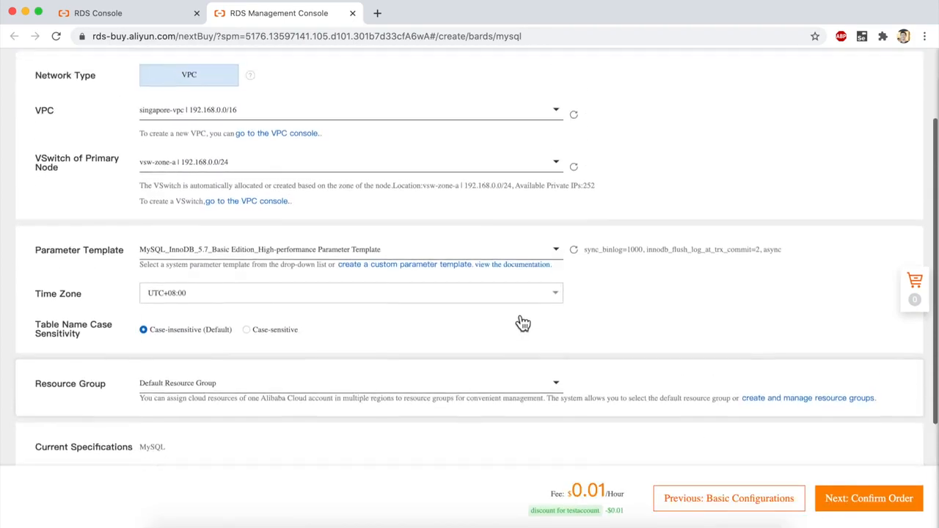
pyautogui.scroll(2, 523, 323)
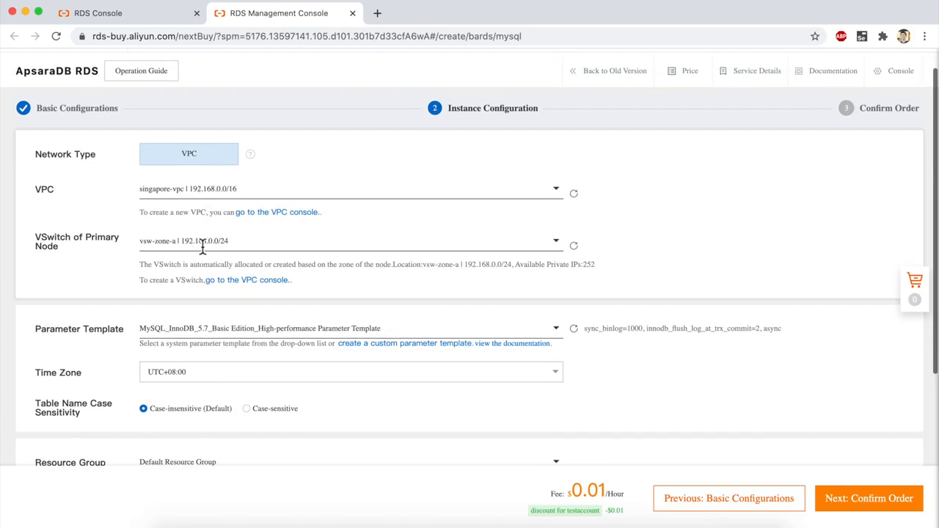
pyautogui.scroll(-3, 166, 336)
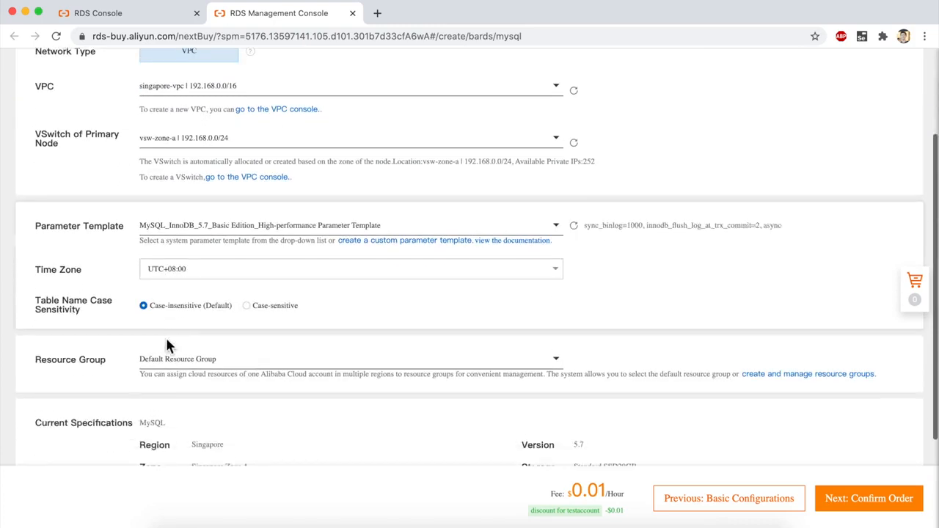
pyautogui.click(234, 218)
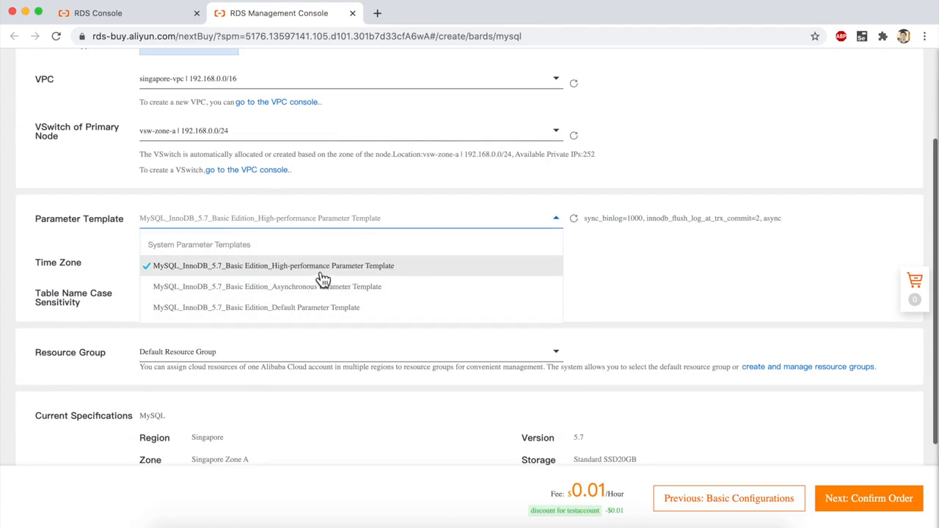
pyautogui.click(627, 288)
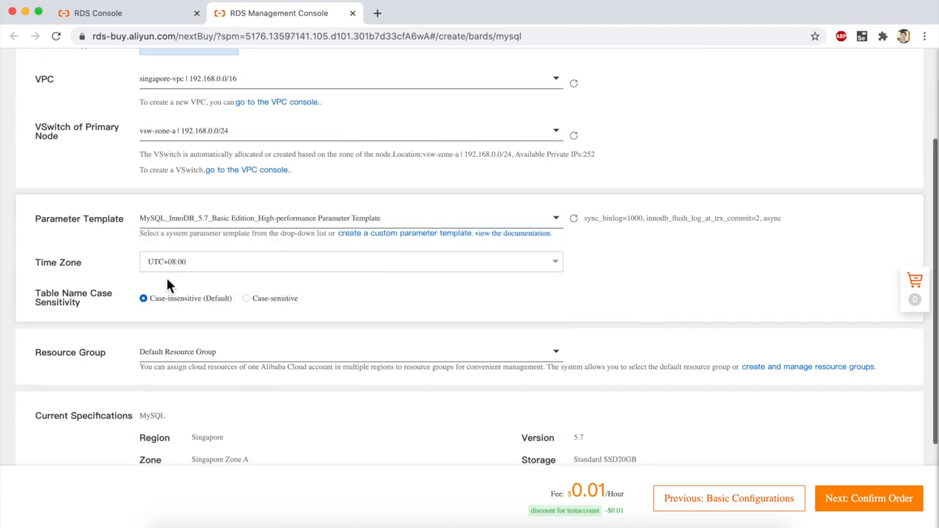
pyautogui.scroll(-2, 134, 266)
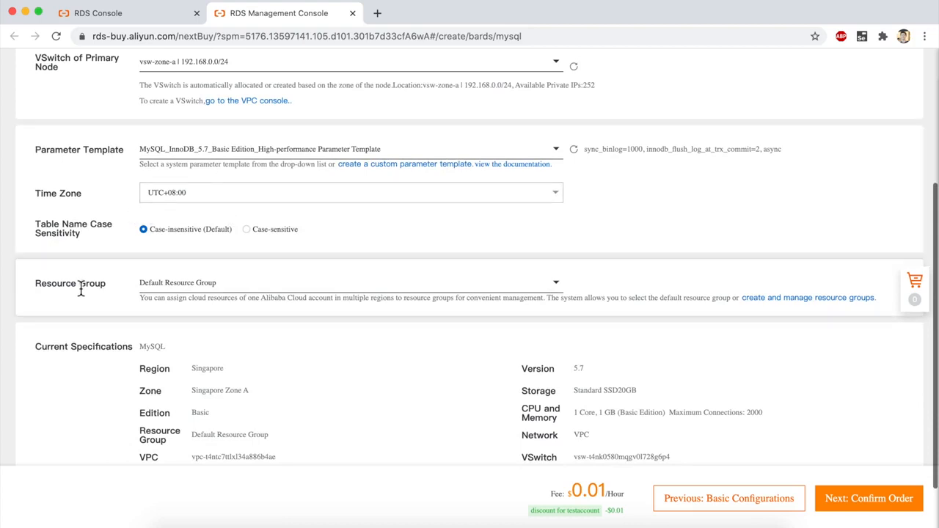
pyautogui.scroll(-1, 80, 290)
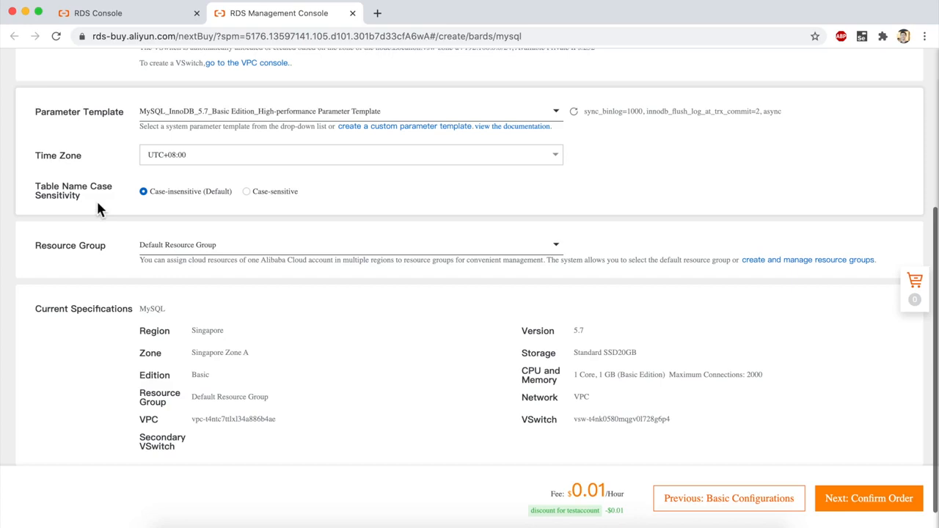
pyautogui.scroll(-1, 170, 226)
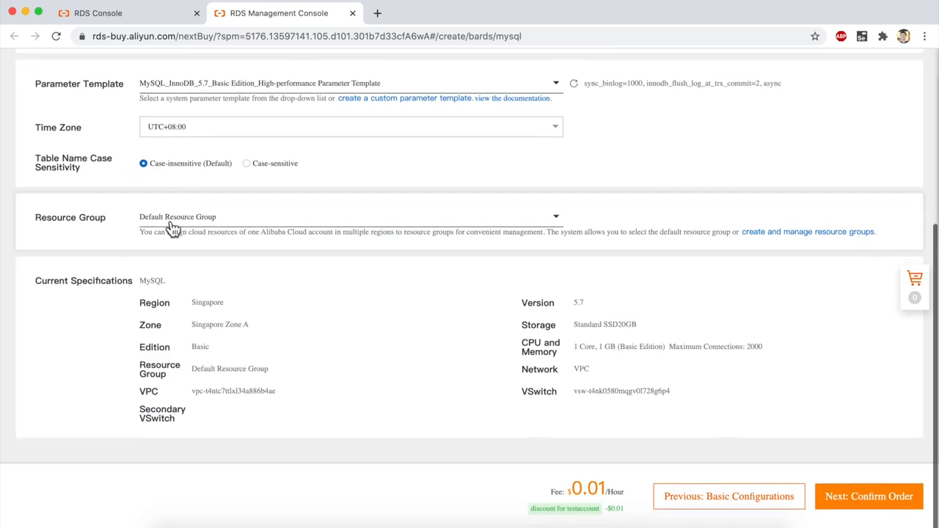
pyautogui.scroll(-1, 241, 320)
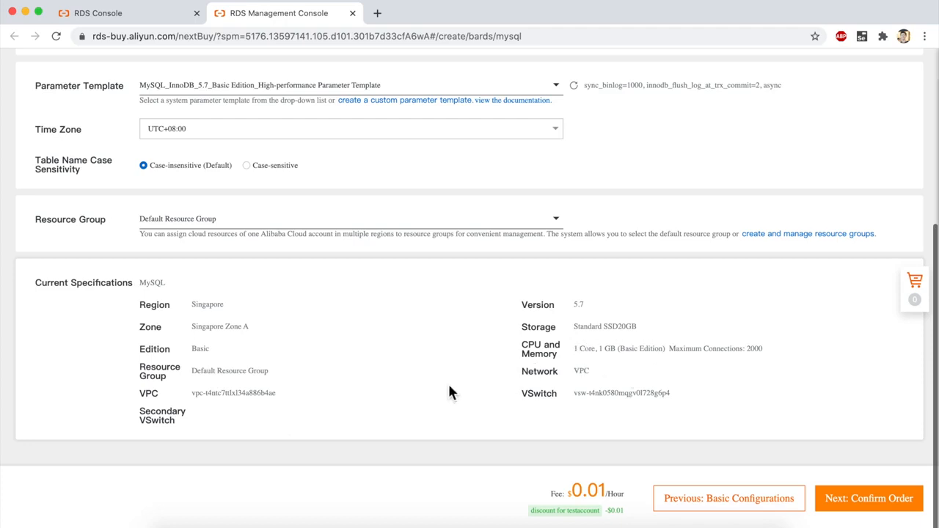
pyautogui.moveTo(669, 351); pyautogui.dragTo(793, 357)
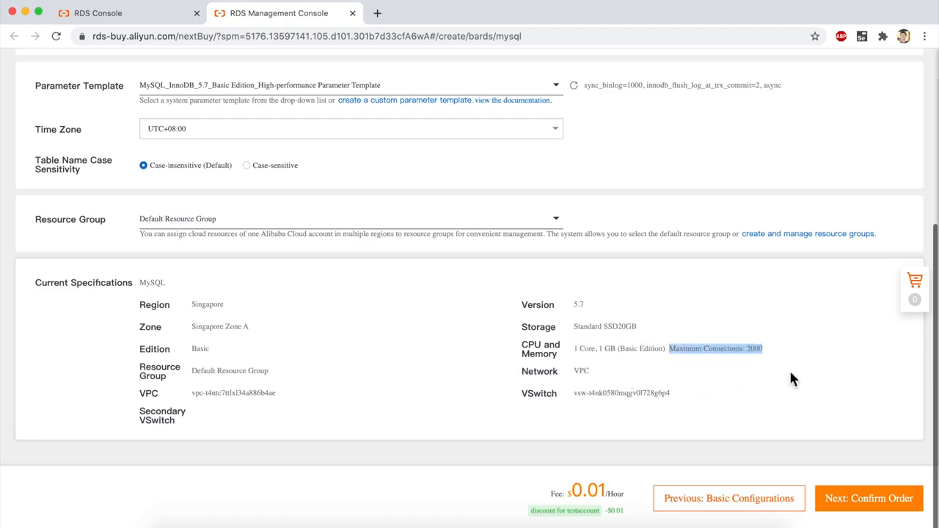
pyautogui.click(465, 381)
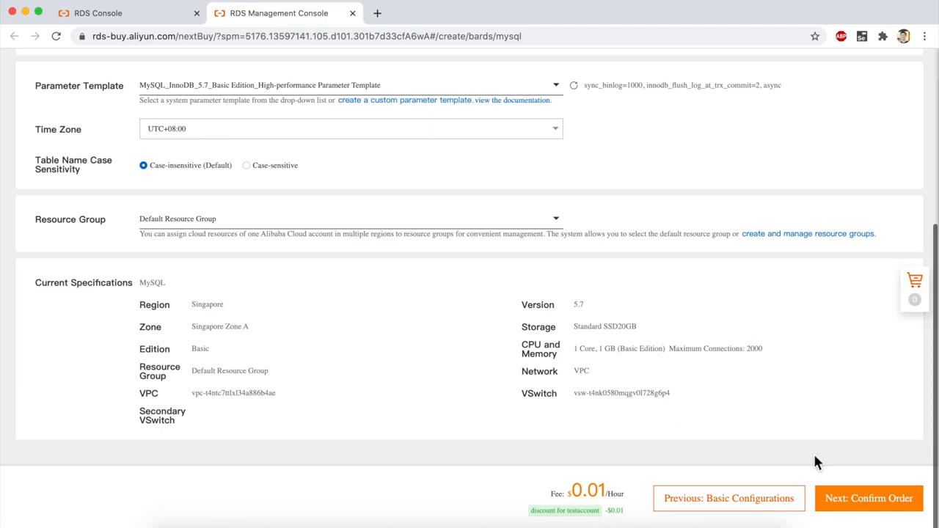
# Proceed to the order confirmation stage and accept the Terms of Service
pyautogui.click(848, 499)
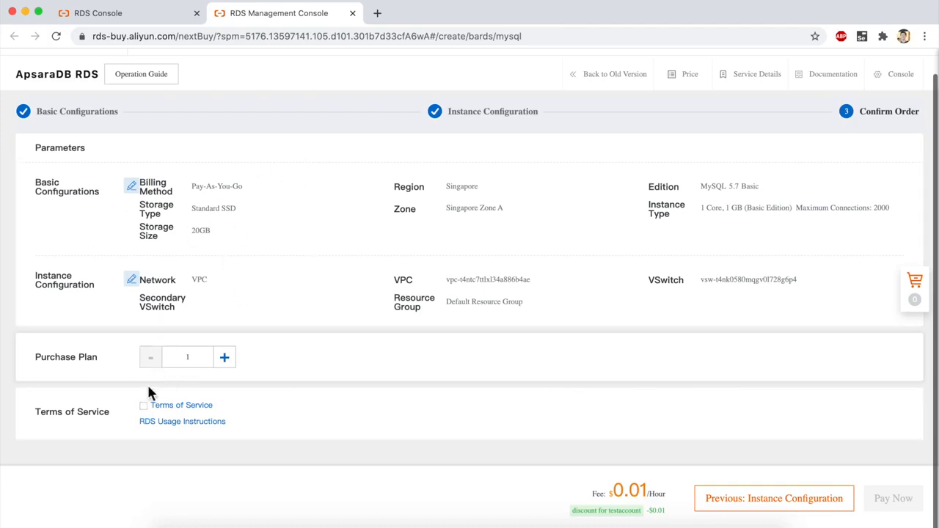
pyautogui.click(143, 406)
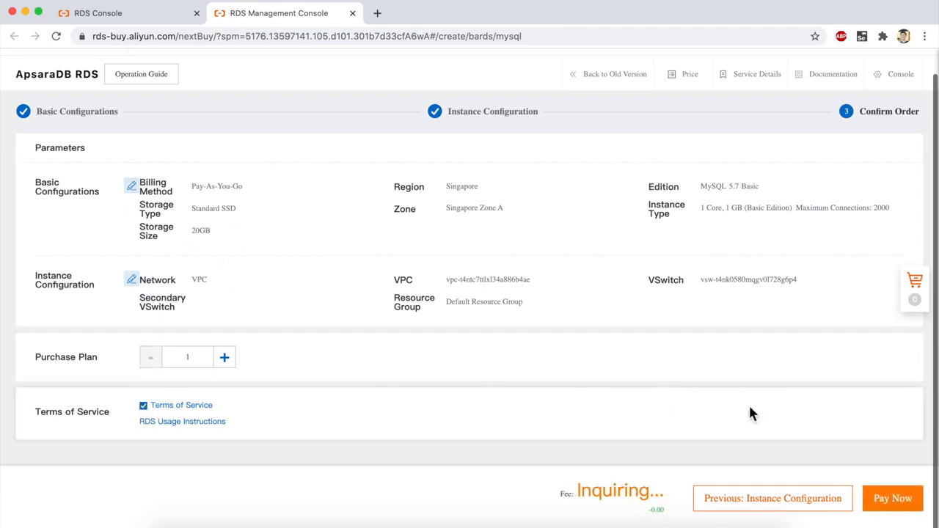
# Try increasing the number of instances in the purchase plan and return it to 1
pyautogui.click(221, 359)
pyautogui.click(153, 357)
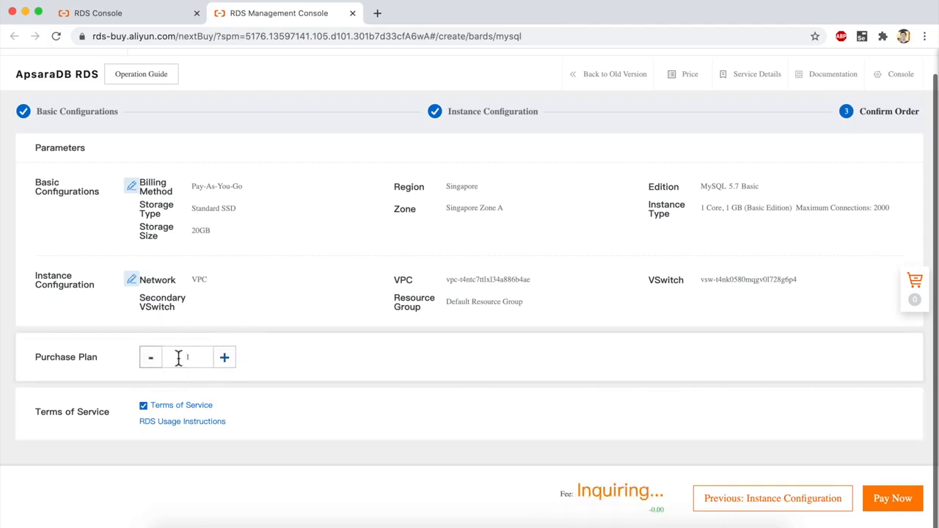
pyautogui.click(223, 358)
pyautogui.click(153, 357)
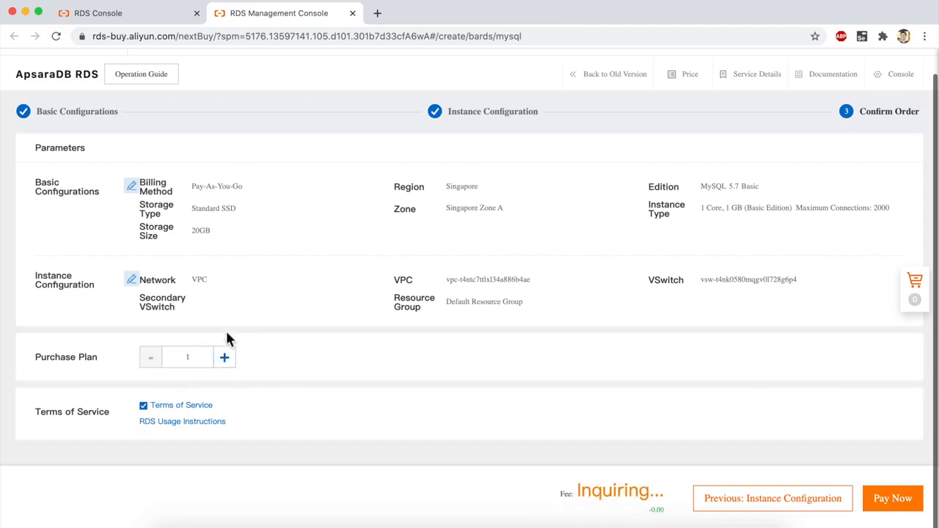
# Pay for the instance order, return to the RDS console and refresh its instance list
pyautogui.click(879, 499)
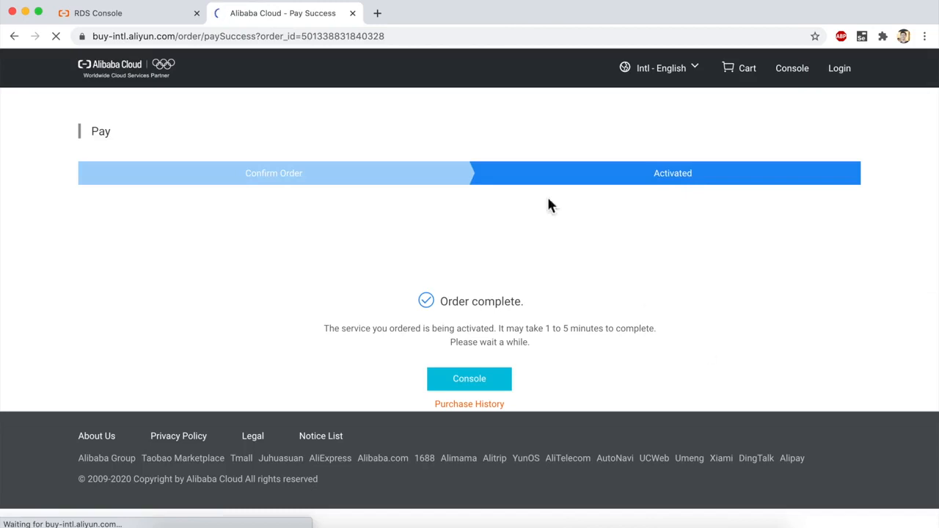
pyautogui.click(353, 13)
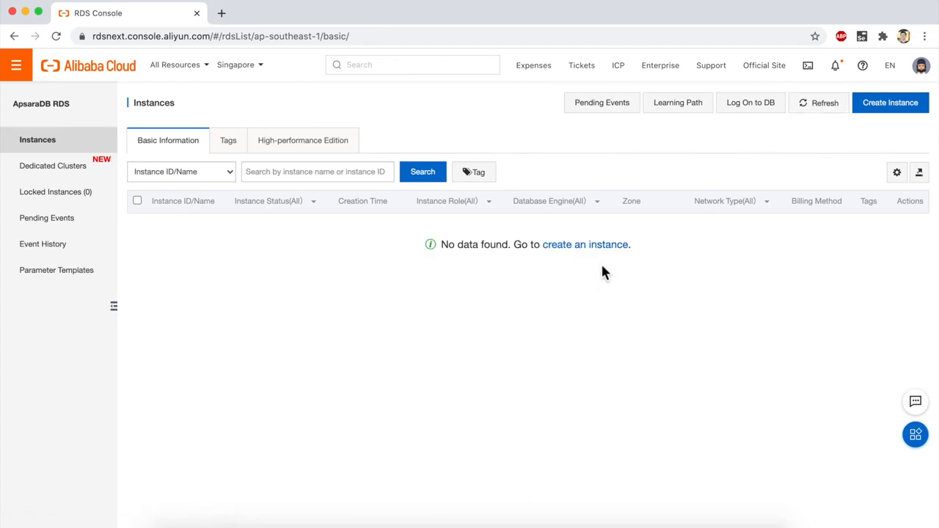
pyautogui.click(797, 109)
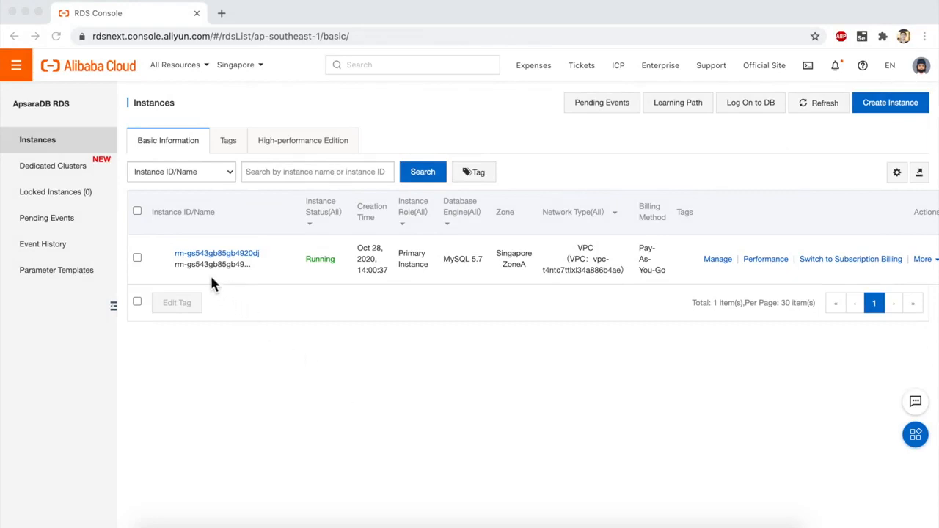
pyautogui.click(681, 321)
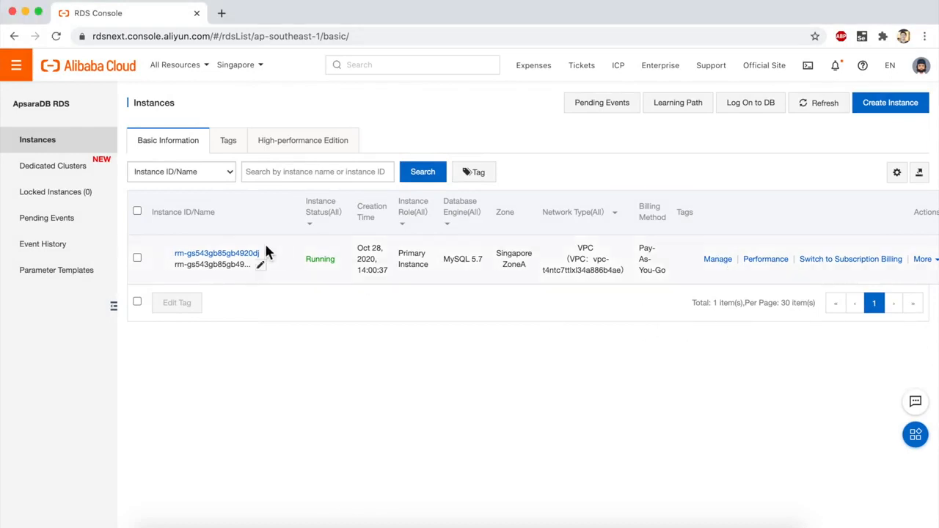
# Open the new MySQL 5.7 instance's details and review its basic information, status, configuration and usage statistics
pyautogui.click(220, 257)
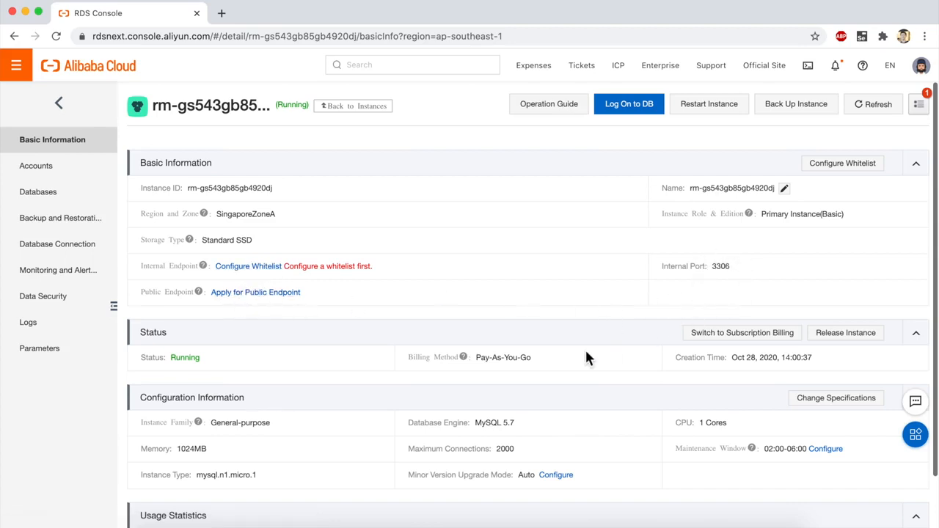
pyautogui.scroll(-2, 594, 357)
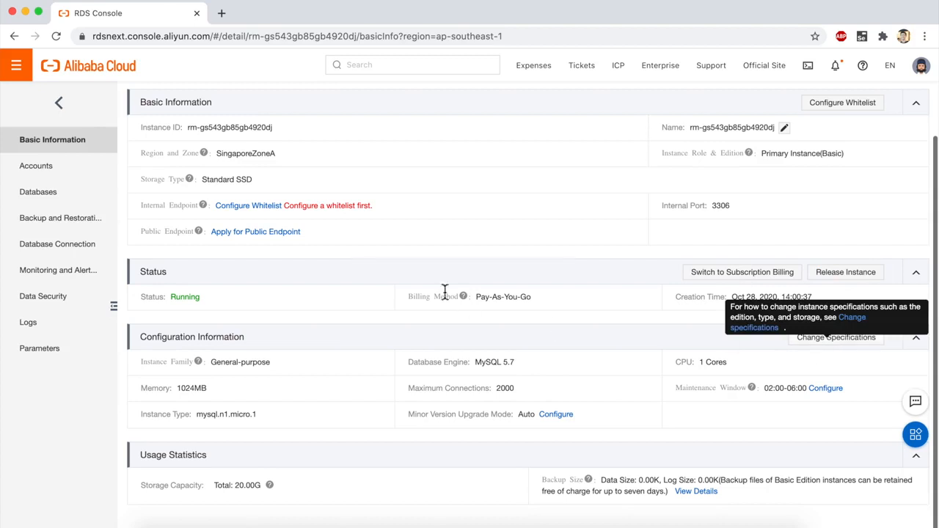
pyautogui.scroll(2, 209, 231)
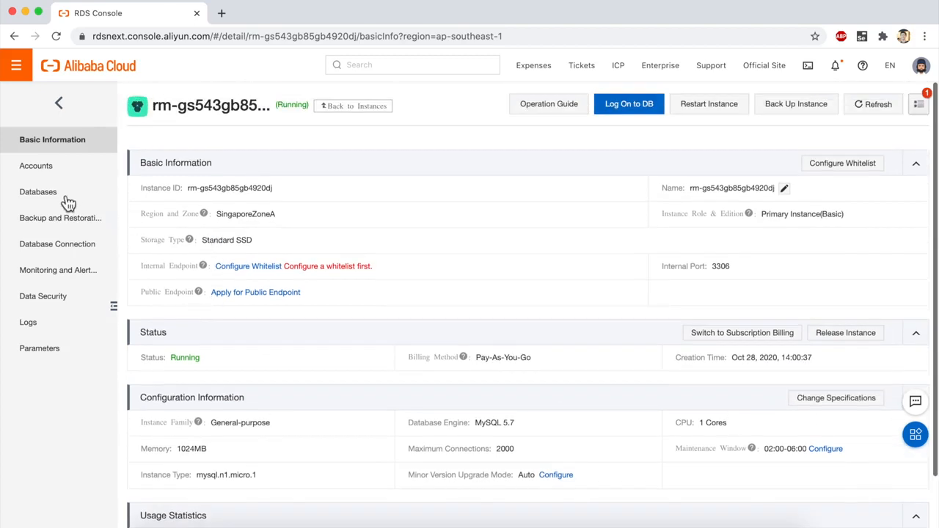